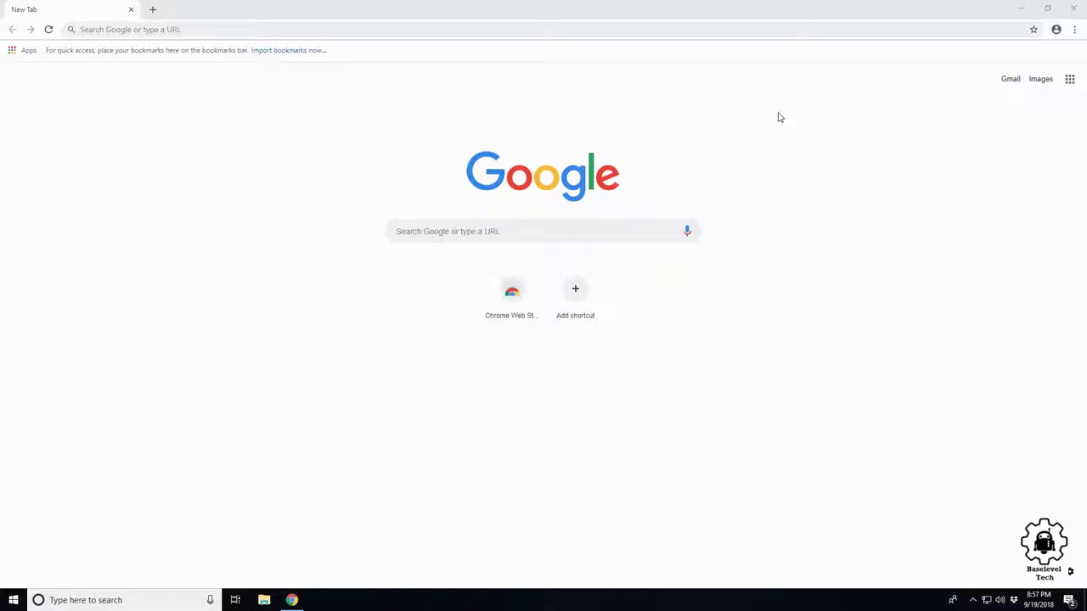
Step: Open Chrome's History page from the main menu and highlight its empty-history message
{"action": "left_click", "coordinate": [1074, 30]}
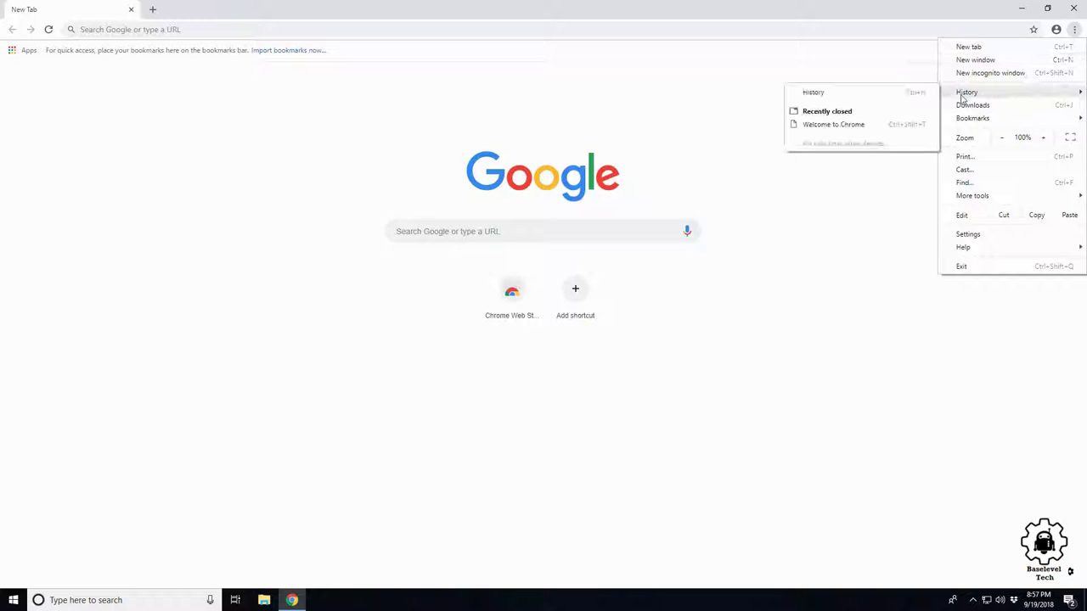
{"action": "mouse_move", "coordinate": [967, 92]}
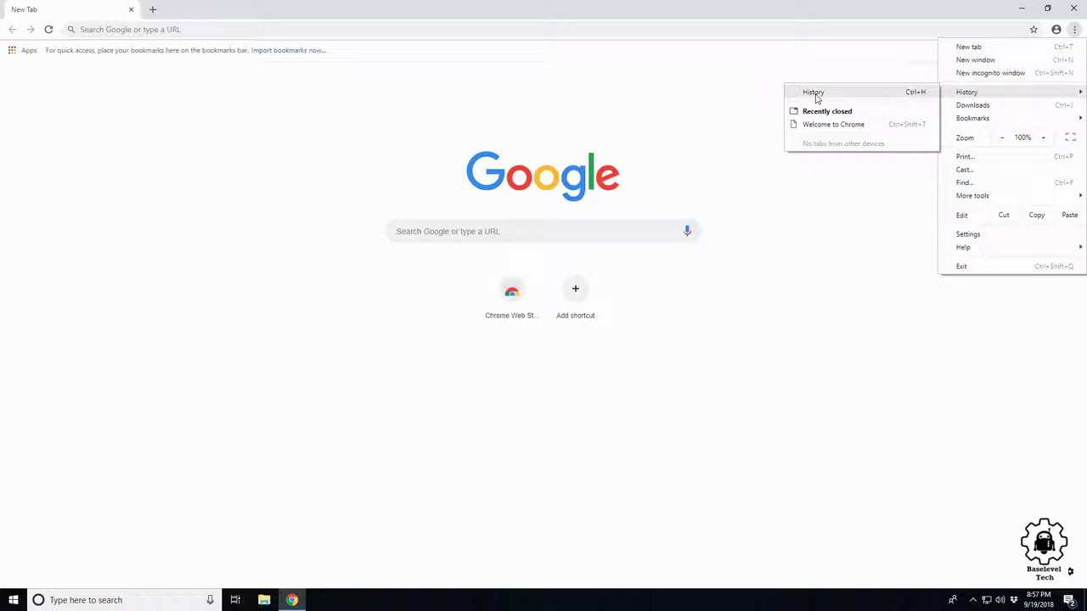
{"action": "left_click", "coordinate": [885, 95]}
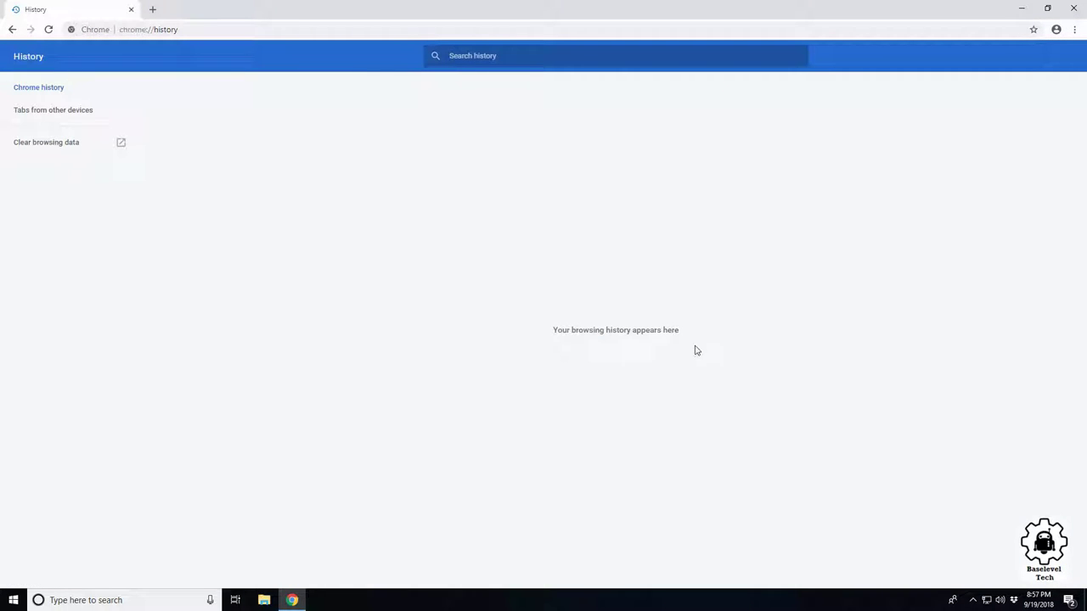
{"action": "left_click_drag", "start_coordinate": [559, 337], "coordinate": [625, 340]}
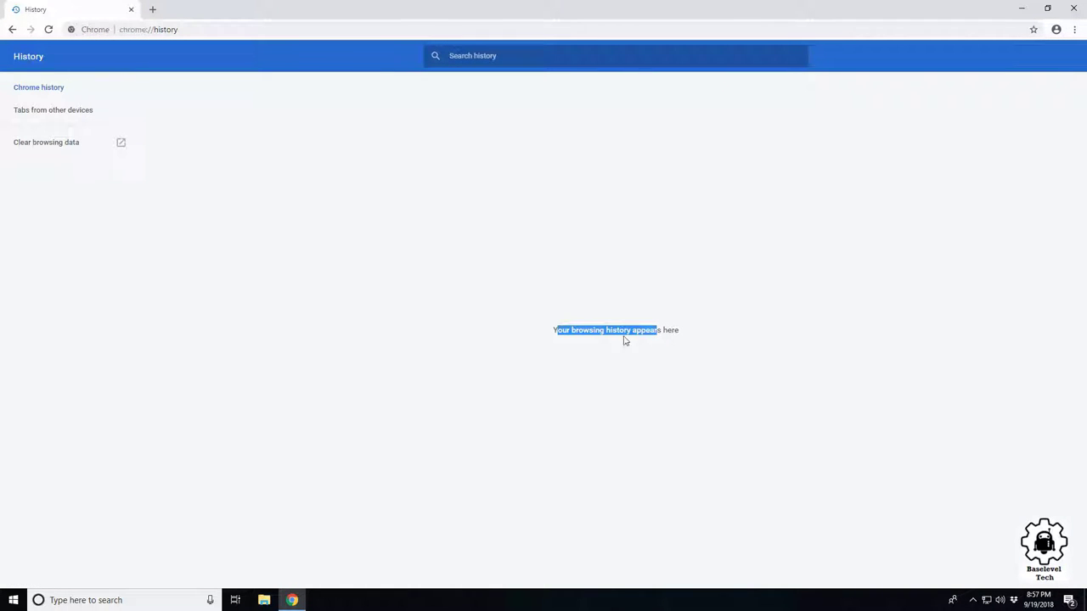
Step: Visit youtube.com in a new tab, close it, and reload History to show the visit
{"action": "left_click", "coordinate": [153, 9]}
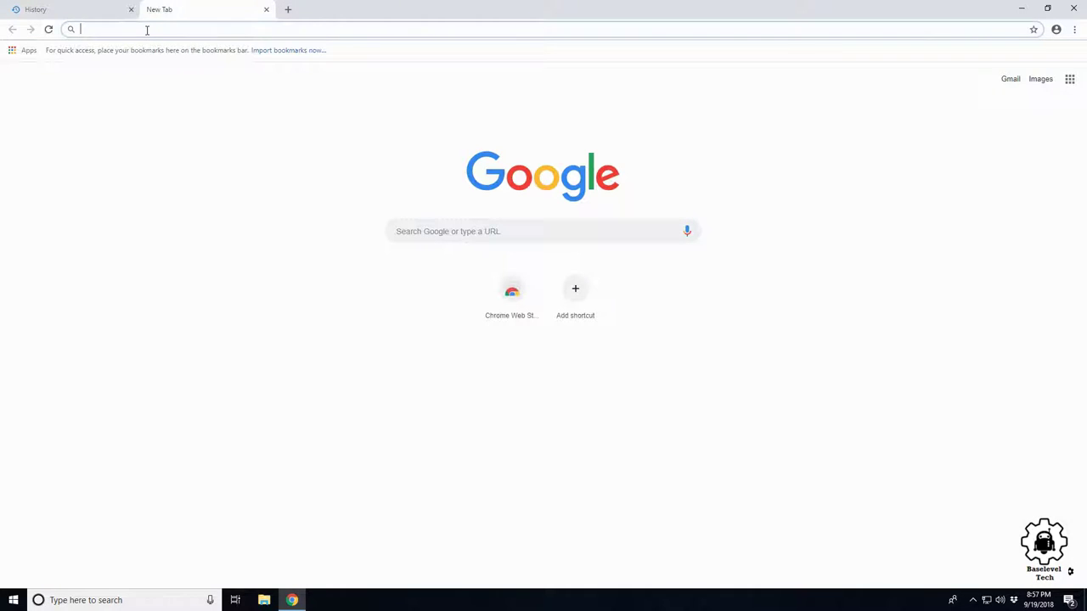
{"action": "type", "text": "youtube.com"}
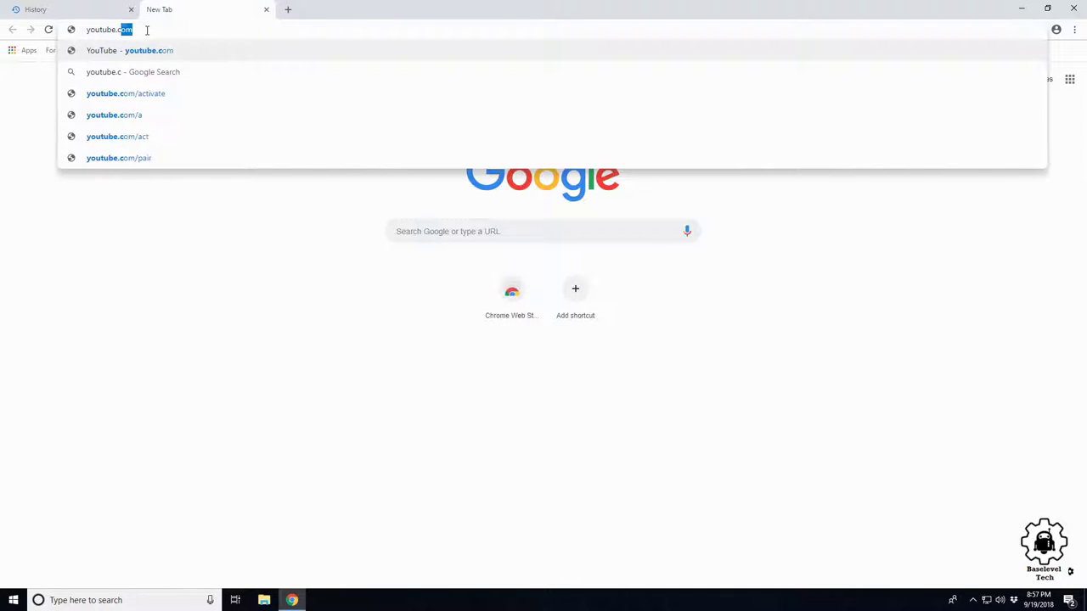
{"action": "key", "text": "Return"}
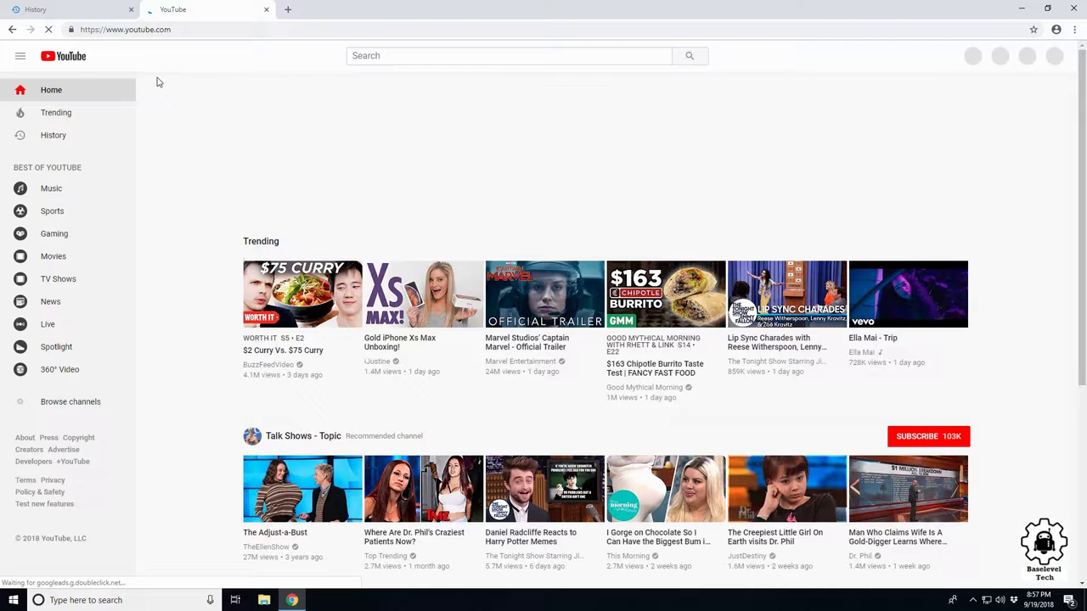
{"action": "left_click", "coordinate": [266, 10]}
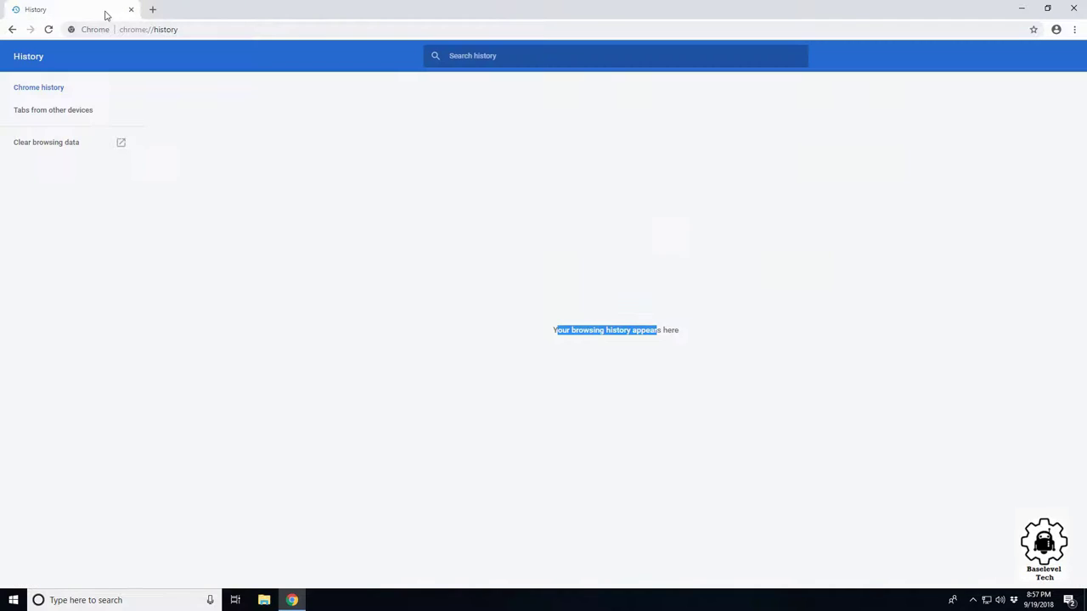
{"action": "left_click", "coordinate": [49, 31]}
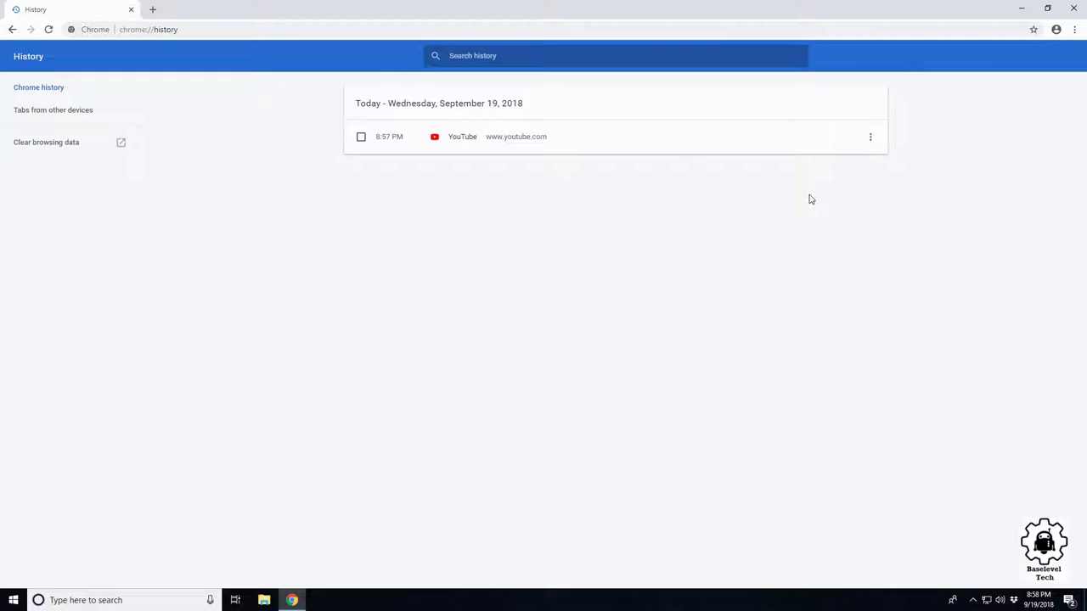
Step: Remove the YouTube entry from history, then start a fresh tab
{"action": "left_click", "coordinate": [870, 138]}
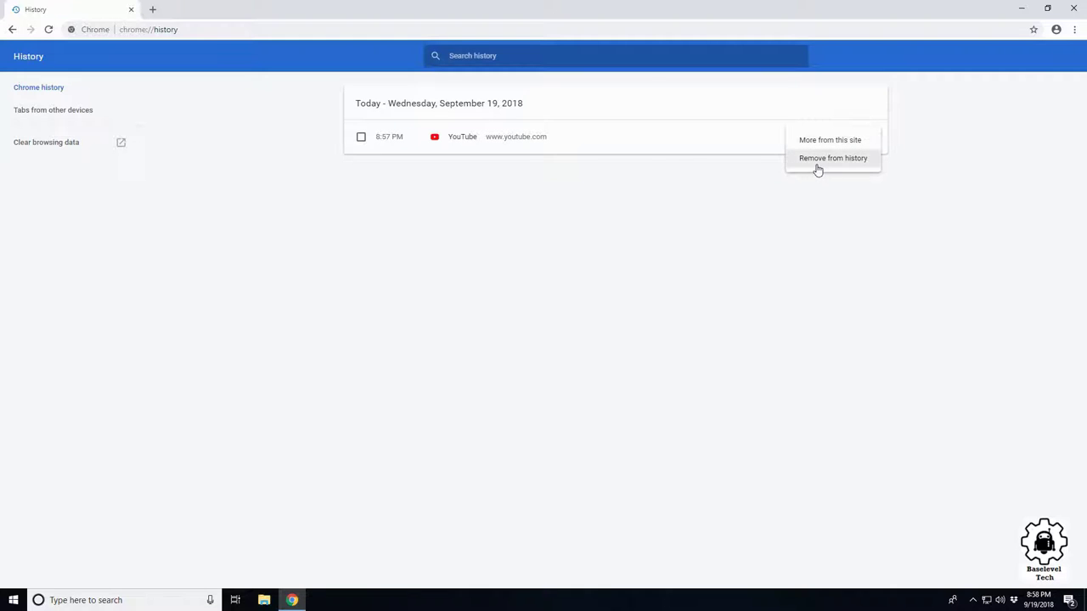
{"action": "left_click", "coordinate": [815, 162]}
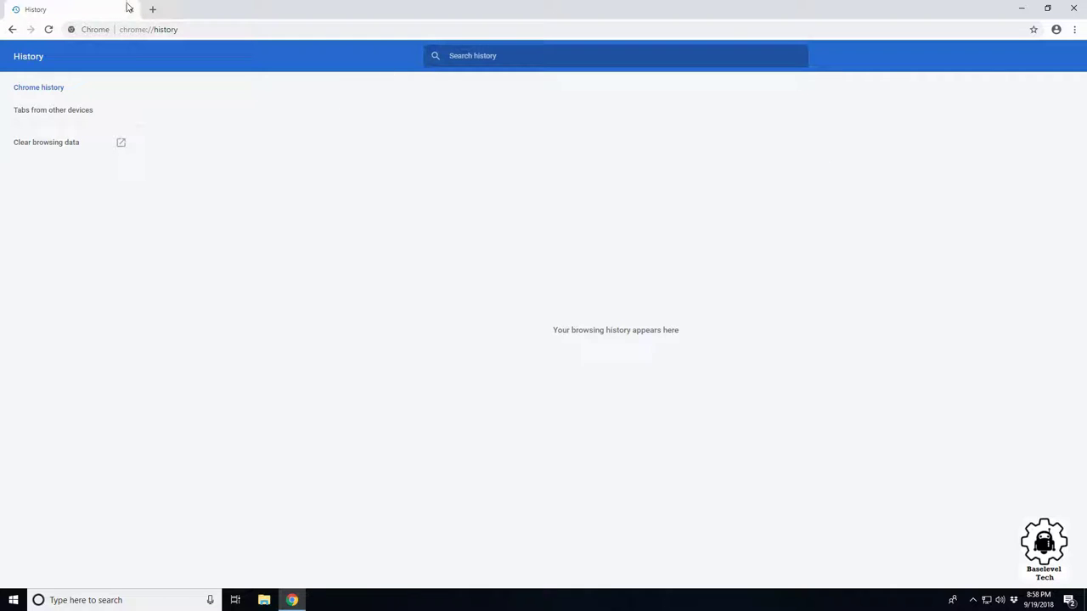
{"action": "left_click", "coordinate": [153, 9]}
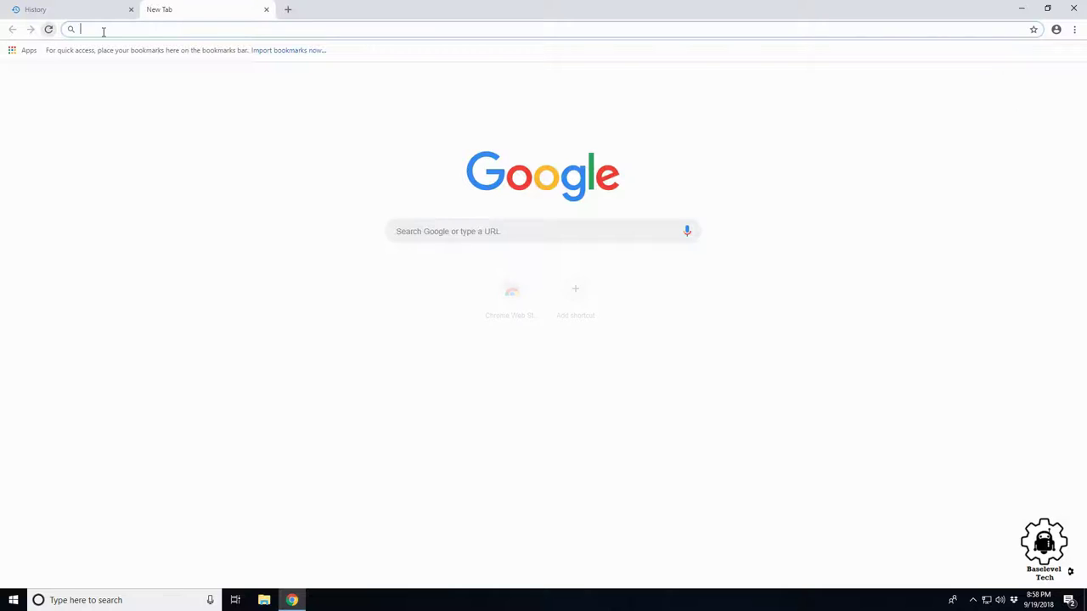
Step: Visit youtube.com again, close its tab, and reload History to list the visit
{"action": "type", "text": "yout"}
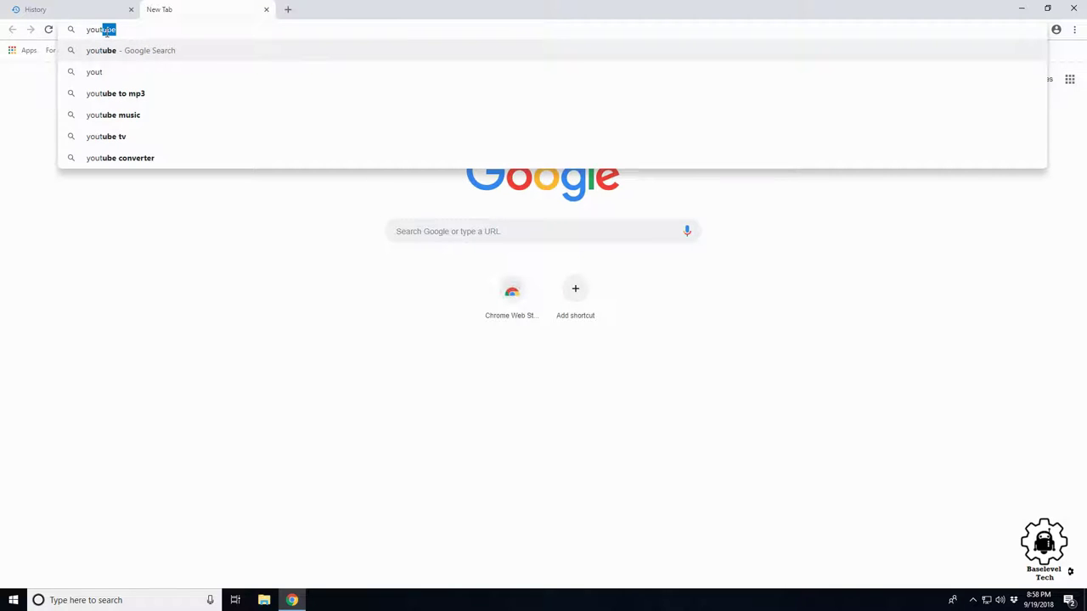
{"action": "type", "text": "ube"}
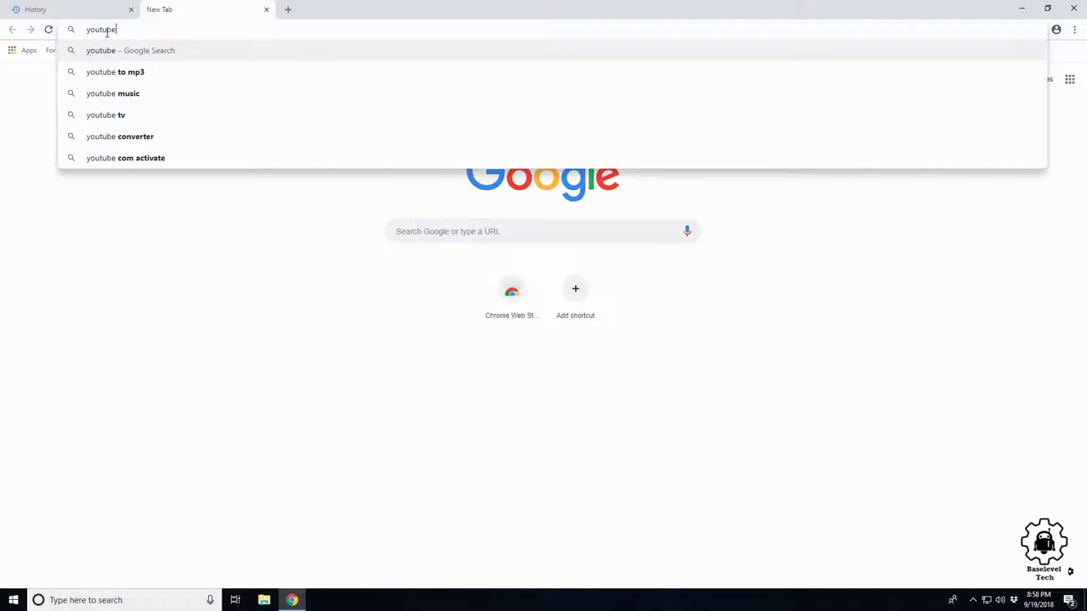
{"action": "type", "text": ".com"}
{"action": "key", "text": "Return"}
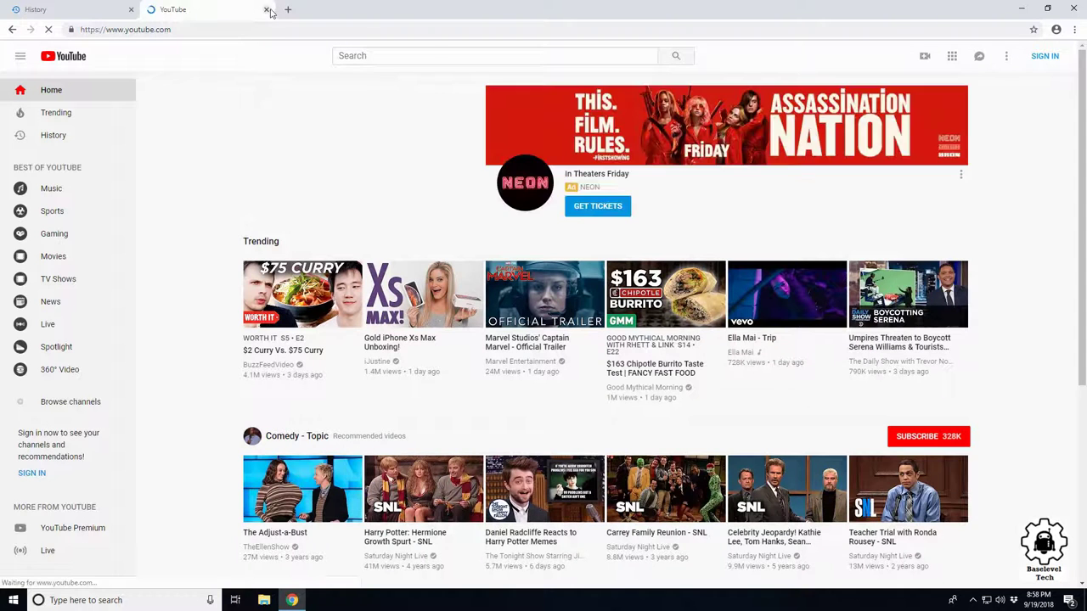
{"action": "left_click", "coordinate": [266, 9]}
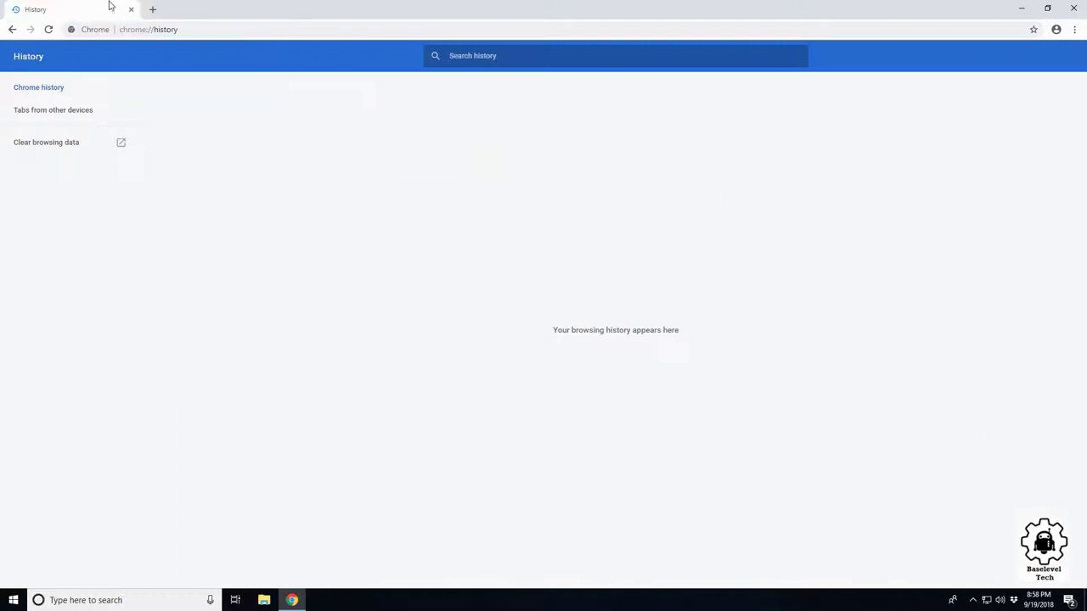
{"action": "left_click", "coordinate": [48, 29]}
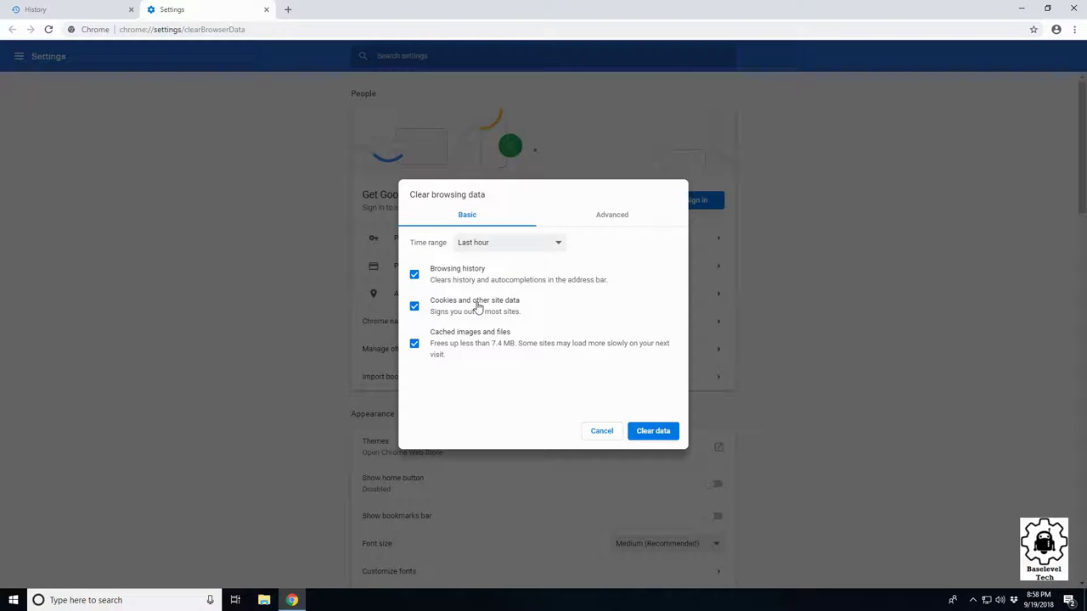
Step: Set the Basic time range to All time before moving to the advanced options
{"action": "left_click", "coordinate": [530, 248]}
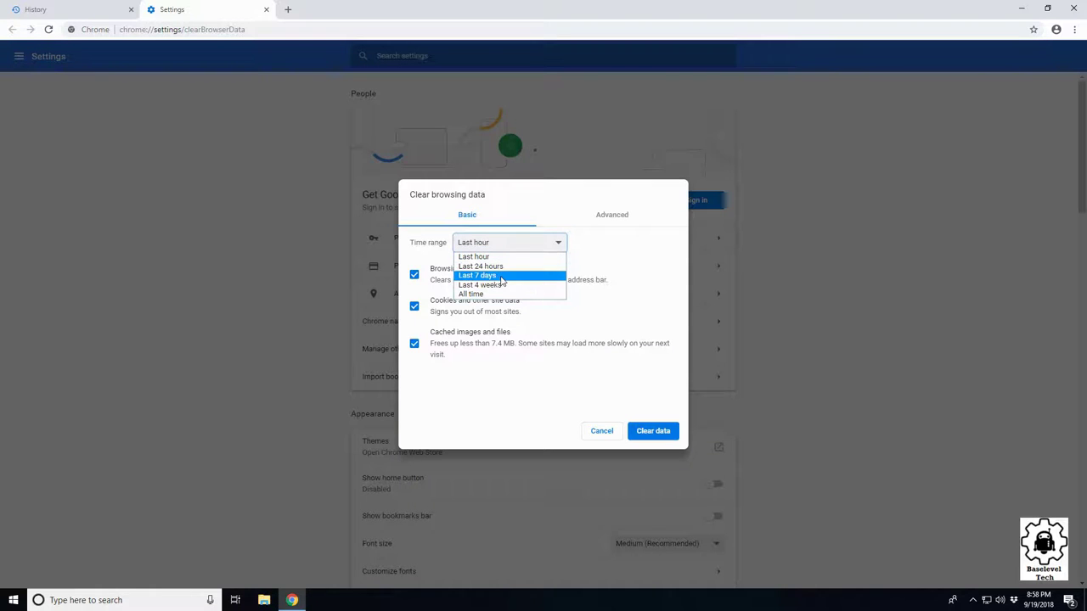
{"action": "left_click", "coordinate": [477, 294]}
{"action": "left_click", "coordinate": [602, 214]}
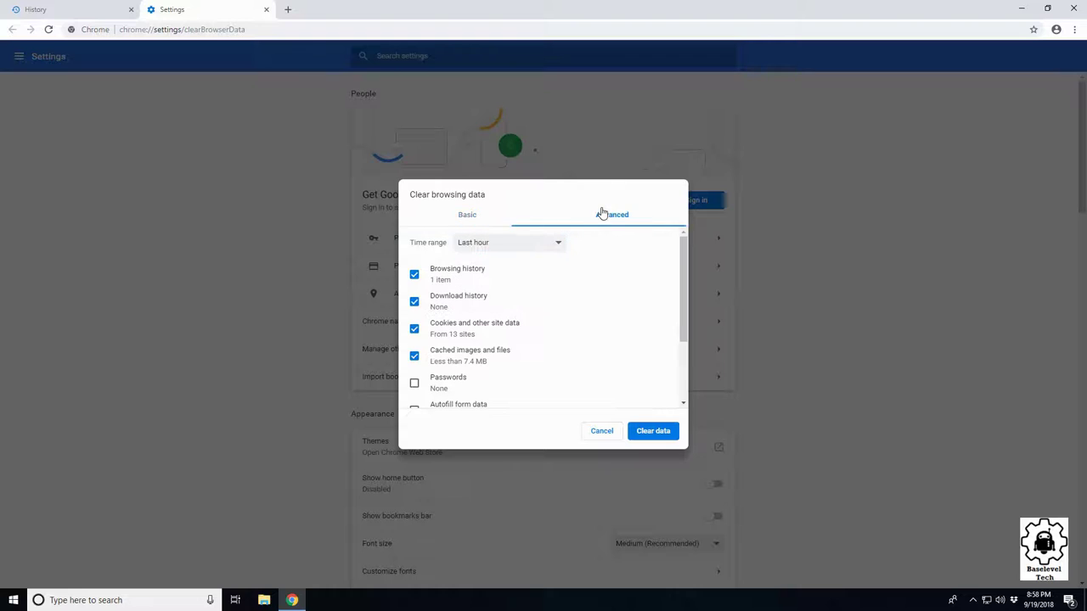
{"action": "scroll", "coordinate": [607, 263], "scroll_direction": "down", "scroll_amount": 2}
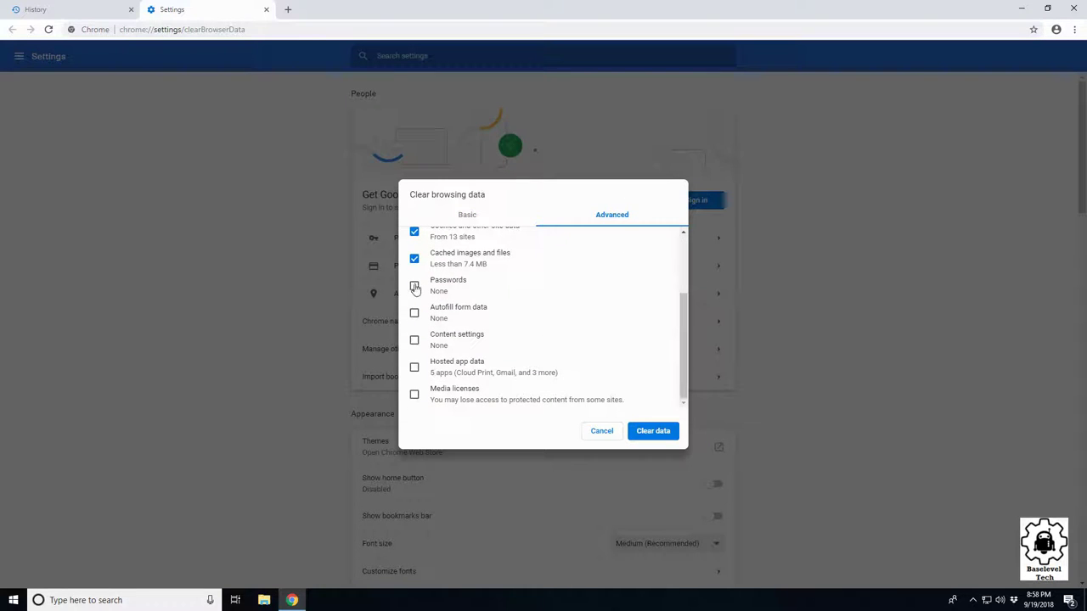
Step: Check Passwords, Autofill form data, Content settings and Hosted app data, with time range All time
{"action": "left_click", "coordinate": [414, 286]}
{"action": "left_click", "coordinate": [415, 314]}
{"action": "left_click", "coordinate": [414, 340]}
{"action": "left_click", "coordinate": [414, 368]}
{"action": "scroll", "coordinate": [649, 371], "scroll_direction": "up", "scroll_amount": 1}
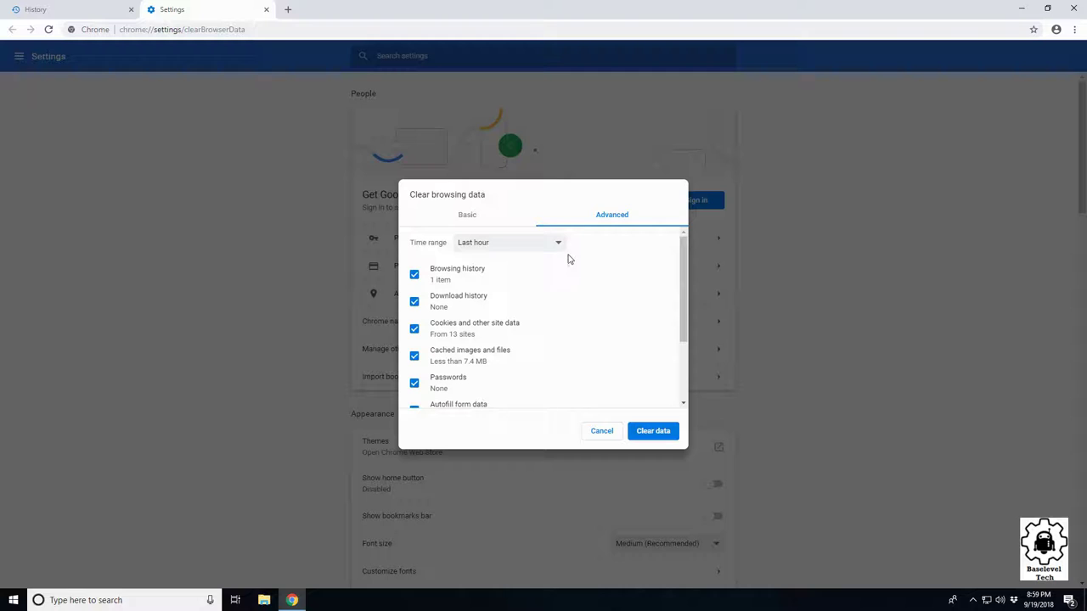
{"action": "left_click", "coordinate": [556, 244]}
{"action": "key", "text": "Down"}
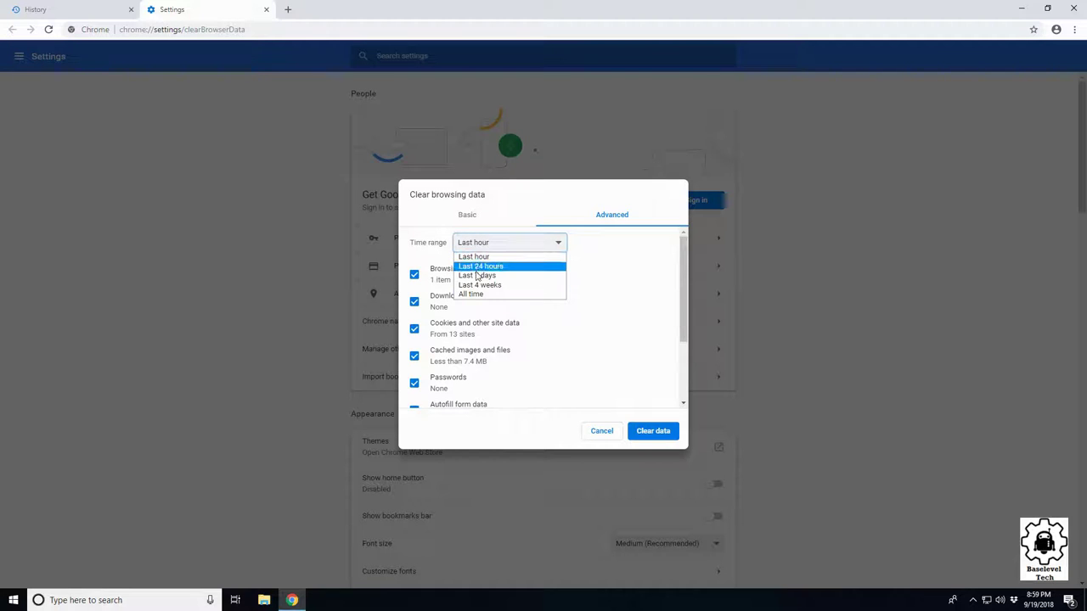
{"action": "key", "text": "Down"}
{"action": "key", "text": "Down"}
{"action": "key", "text": "Down"}
{"action": "key", "text": "Return"}
{"action": "scroll", "coordinate": [479, 393], "scroll_direction": "down", "scroll_amount": 3}
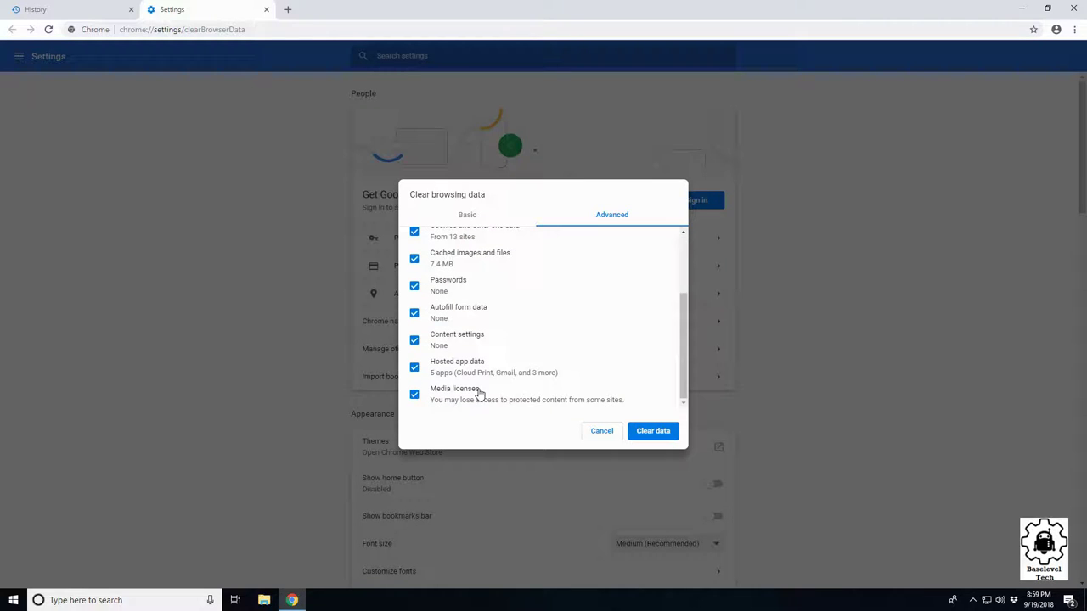
Step: Clear the selected browsing data, then close the Settings tab to return to History
{"action": "left_click", "coordinate": [666, 435]}
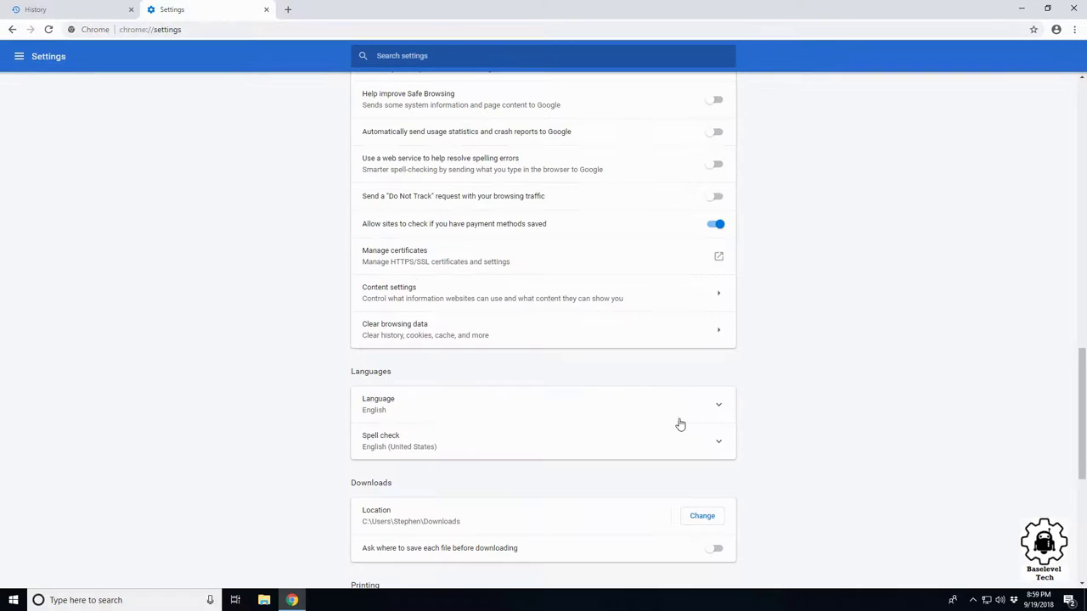
{"action": "scroll", "coordinate": [349, 367], "scroll_direction": "up", "scroll_amount": 4}
{"action": "scroll", "coordinate": [399, 395], "scroll_direction": "up", "scroll_amount": 4}
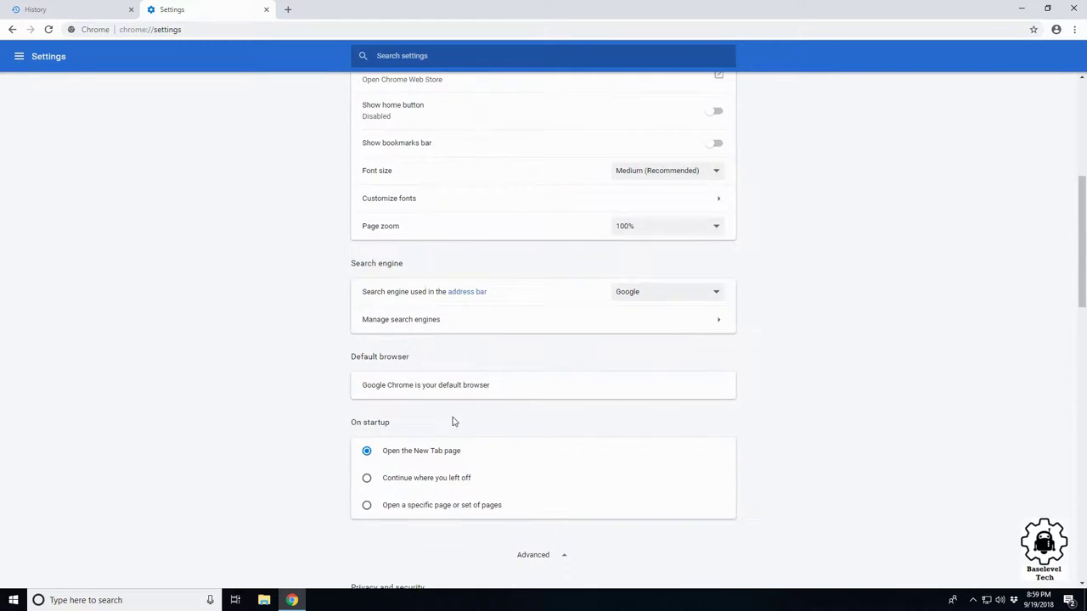
{"action": "scroll", "coordinate": [456, 414], "scroll_direction": "down", "scroll_amount": 4}
{"action": "scroll", "coordinate": [450, 399], "scroll_direction": "up", "scroll_amount": 5}
{"action": "scroll", "coordinate": [440, 393], "scroll_direction": "up", "scroll_amount": 2}
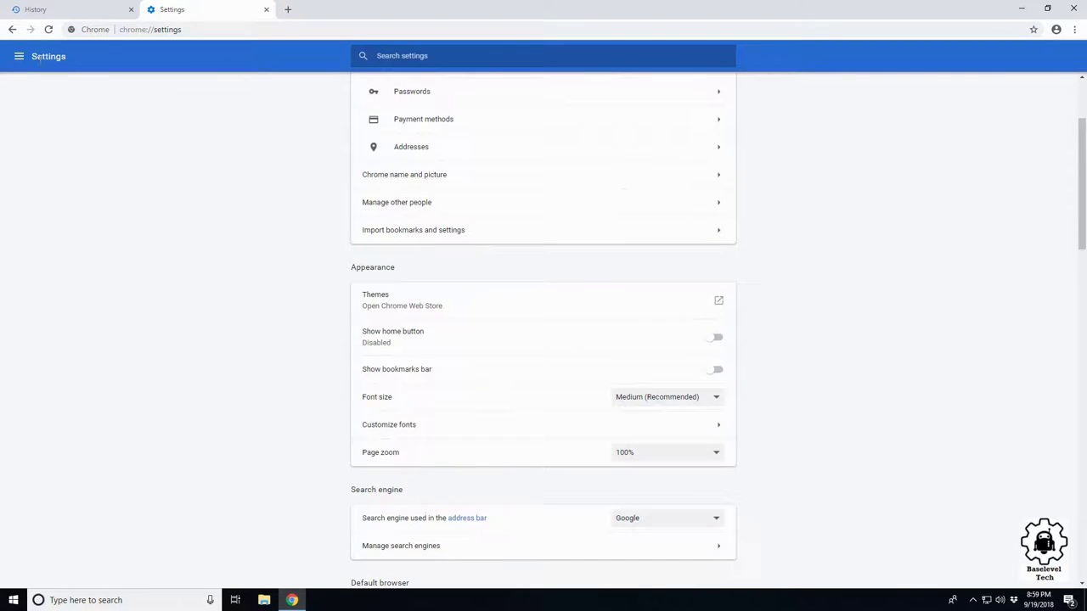
{"action": "left_click", "coordinate": [265, 10]}
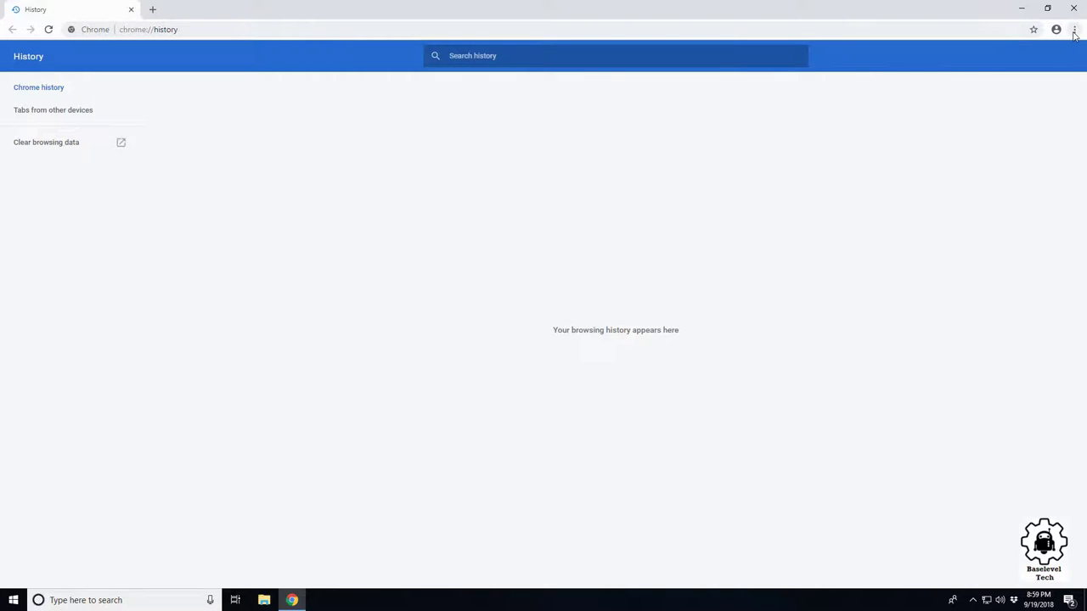
Step: Open a new incognito window and highlight that browsing history and form entries aren't saved
{"action": "left_click", "coordinate": [1074, 29]}
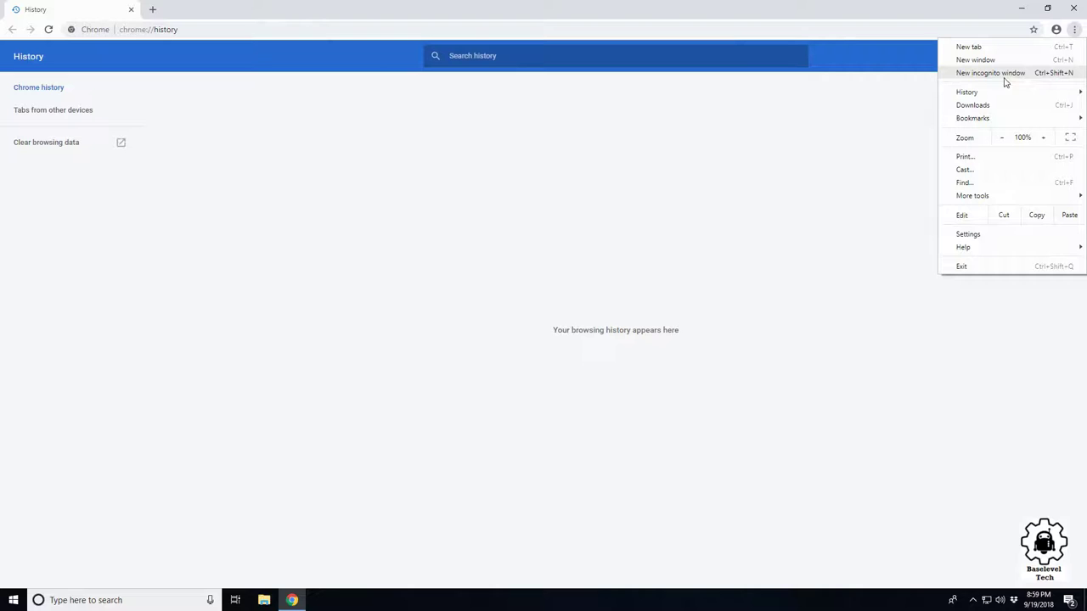
{"action": "left_click", "coordinate": [1060, 75]}
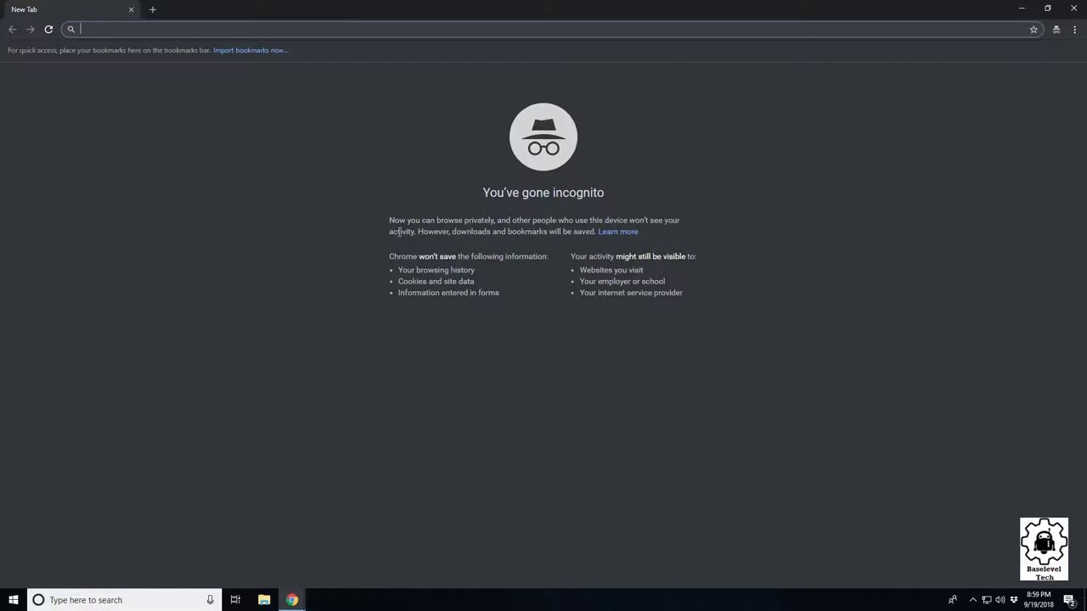
{"action": "left_click_drag", "start_coordinate": [402, 269], "coordinate": [491, 275]}
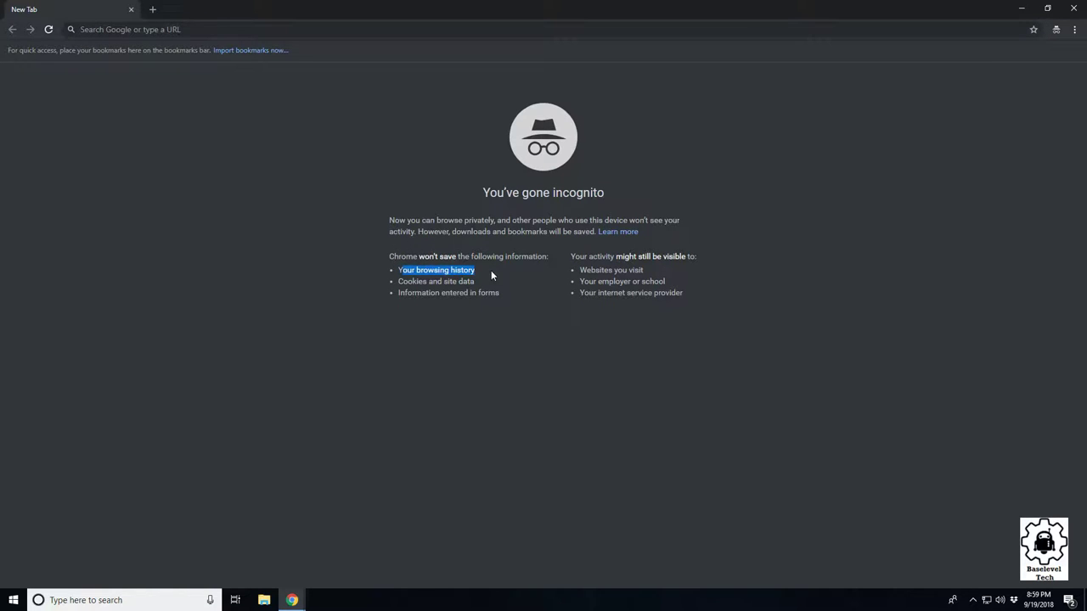
{"action": "mouse_move", "coordinate": [407, 291]}
{"action": "left_mouse_down"}
{"action": "mouse_move", "coordinate": [466, 281]}
{"action": "mouse_move", "coordinate": [501, 294]}
{"action": "left_mouse_up"}
{"action": "left_click", "coordinate": [451, 295]}
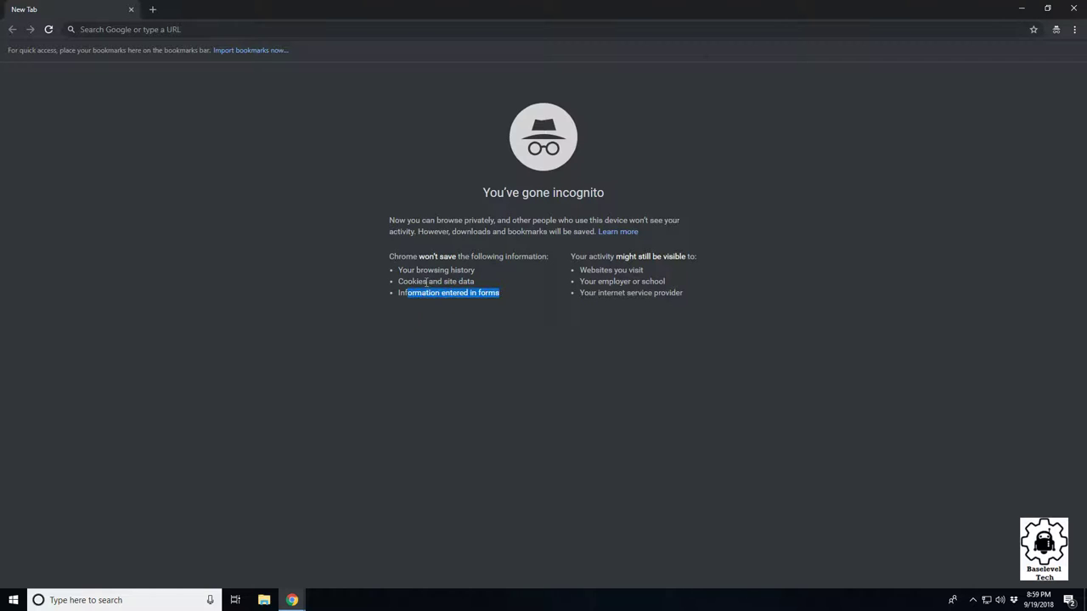
{"action": "left_click", "coordinate": [395, 309]}
{"action": "left_click", "coordinate": [207, 29]}
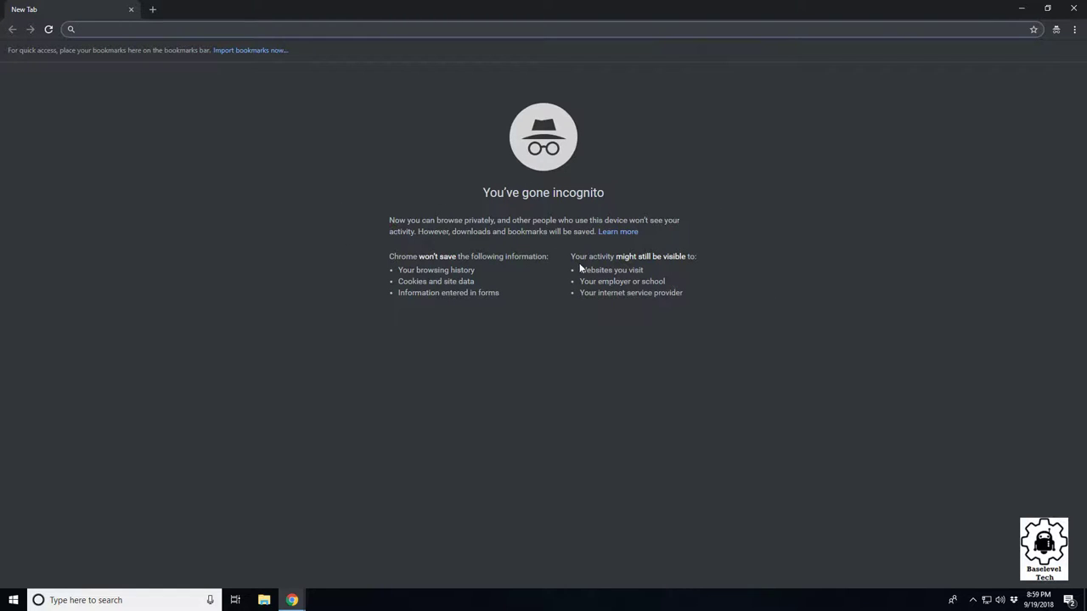
{"action": "left_click_drag", "start_coordinate": [409, 297], "coordinate": [484, 297]}
{"action": "left_click", "coordinate": [412, 303]}
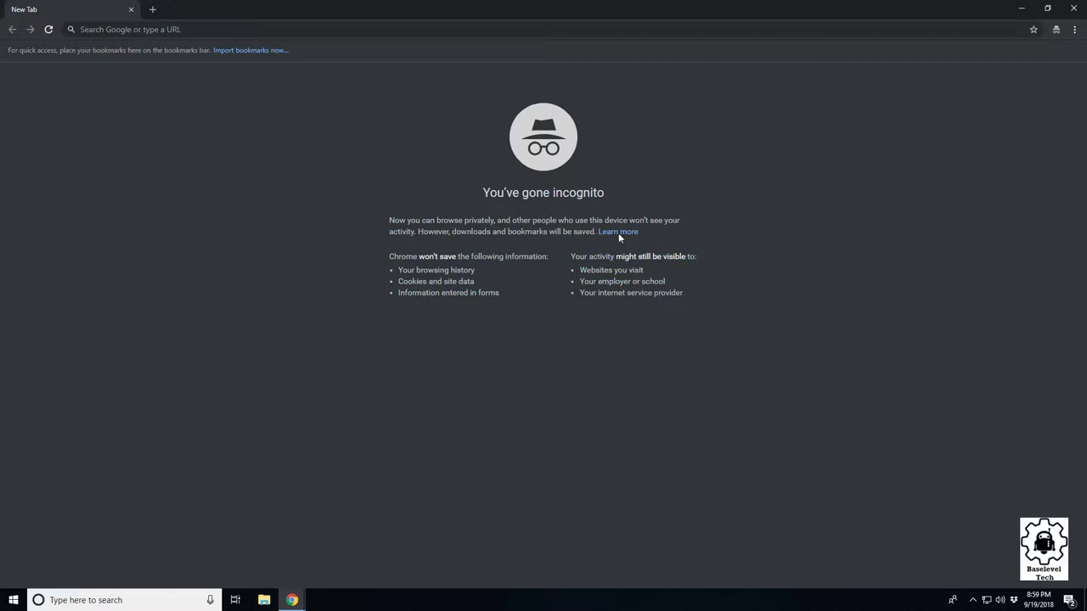
Step: Highlight that websites, employers or schools, and internet service providers can still see activity
{"action": "left_click_drag", "start_coordinate": [592, 270], "coordinate": [652, 275]}
{"action": "left_click_drag", "start_coordinate": [580, 281], "coordinate": [667, 282]}
{"action": "left_click_drag", "start_coordinate": [584, 293], "coordinate": [682, 292]}
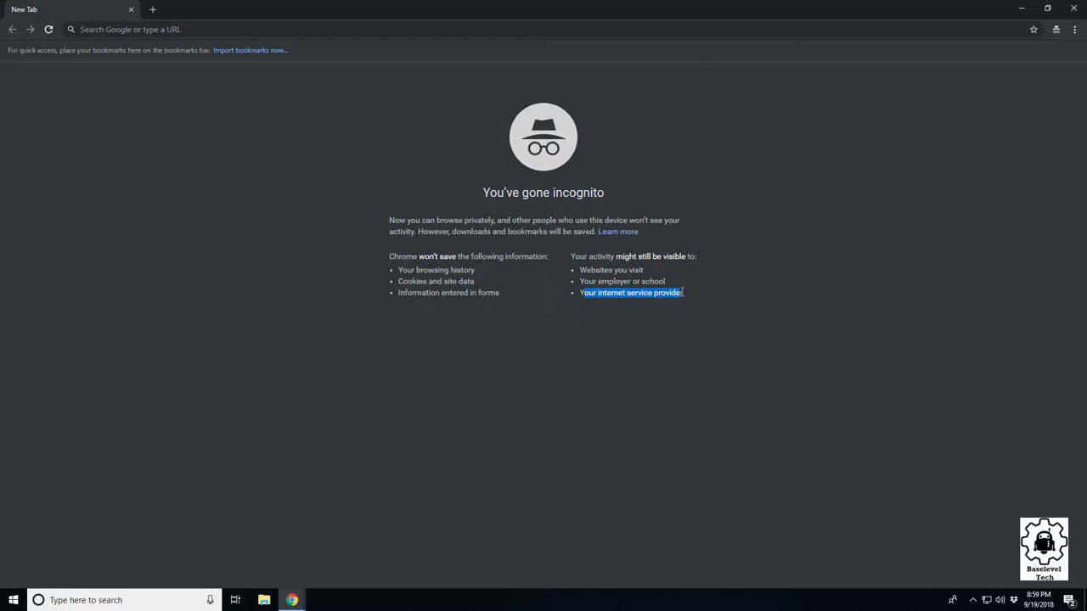
{"action": "left_click", "coordinate": [594, 292]}
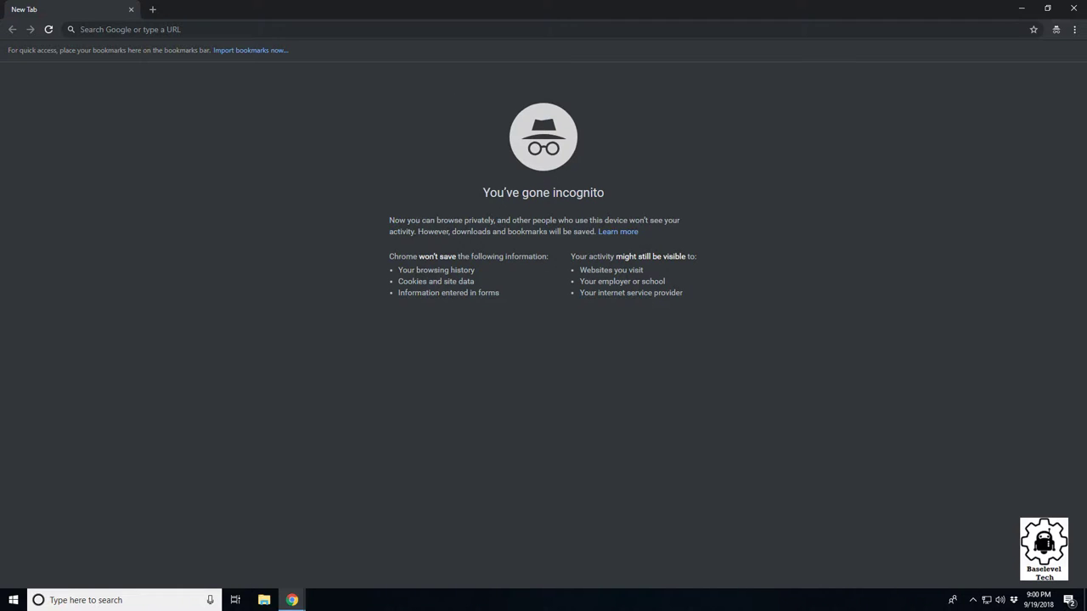
Step: Enter youtube.com in the incognito window's address bar
{"action": "left_click", "coordinate": [152, 28]}
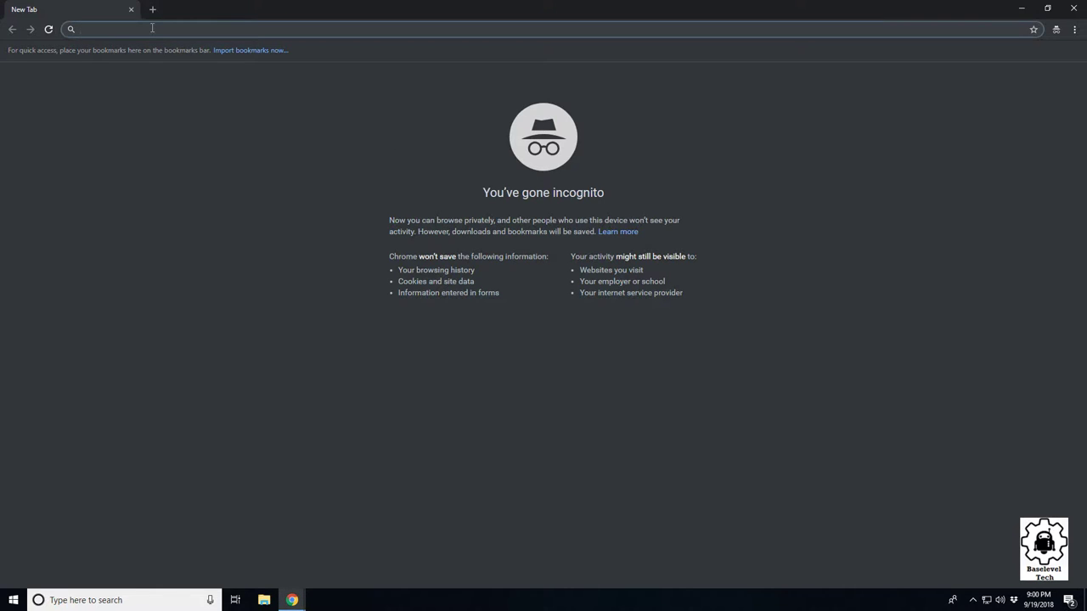
{"action": "type", "text": "youtube"}
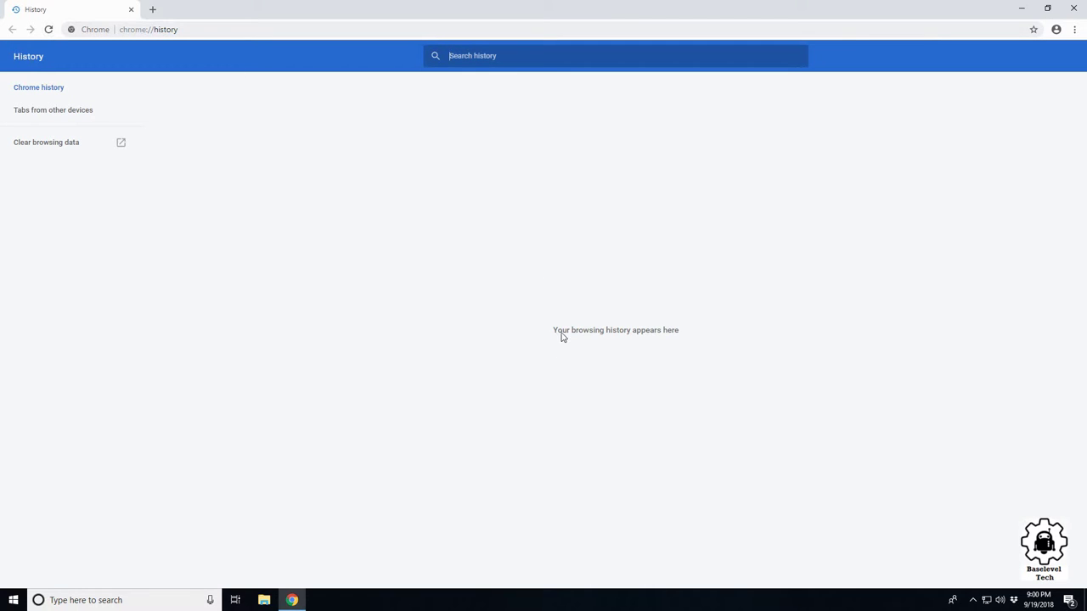
{"action": "left_click_drag", "start_coordinate": [560, 336], "coordinate": [706, 341]}
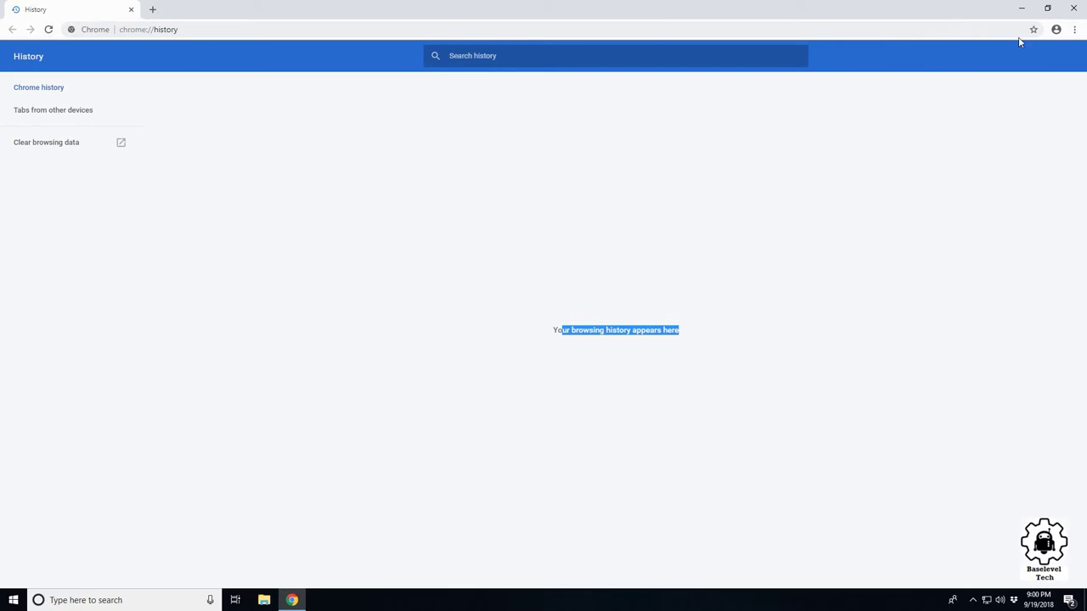
{"action": "left_click", "coordinate": [1074, 30]}
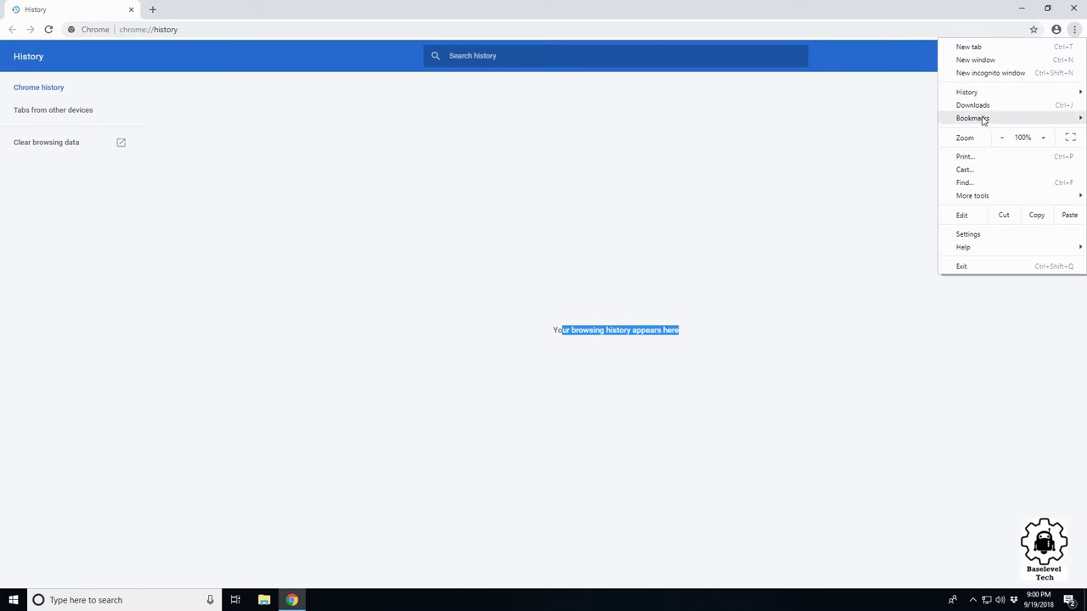
{"action": "left_click", "coordinate": [875, 293]}
{"action": "left_click", "coordinate": [858, 297]}
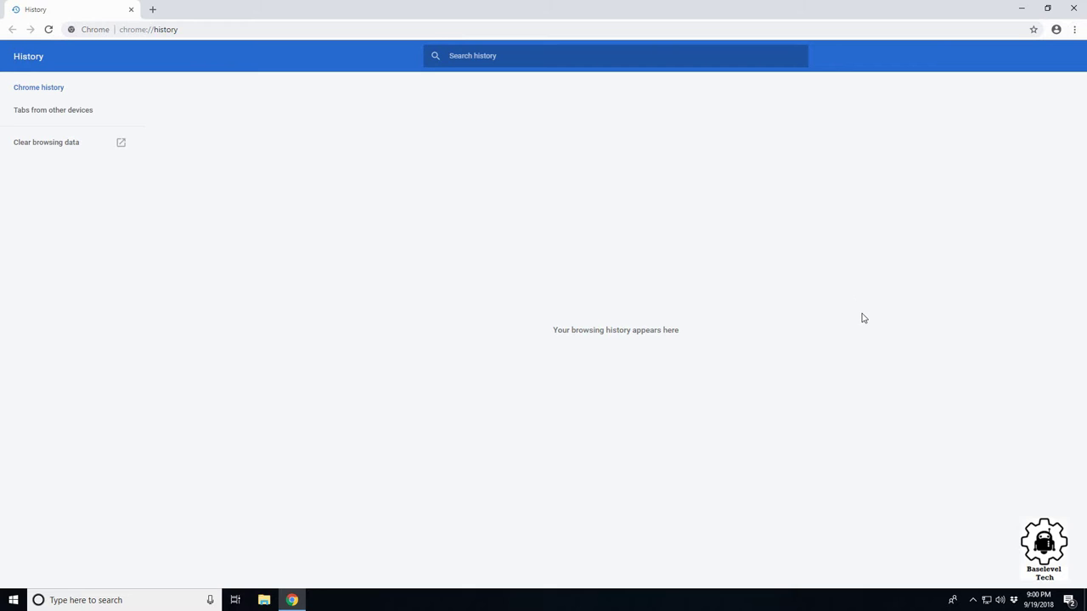